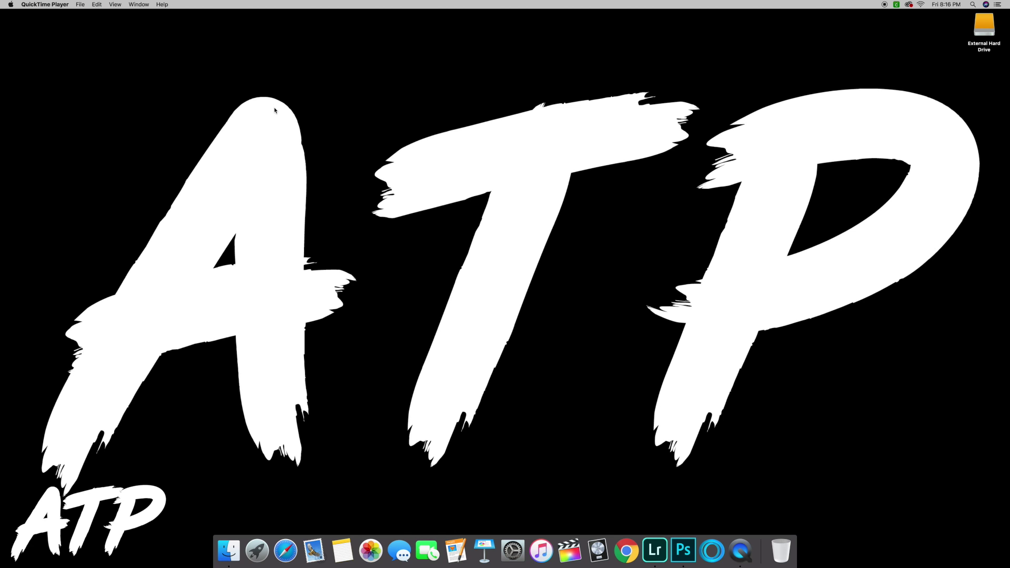
Step: Bring Lightroom CC to the front to show the night skateboarding photo
click(659, 551)
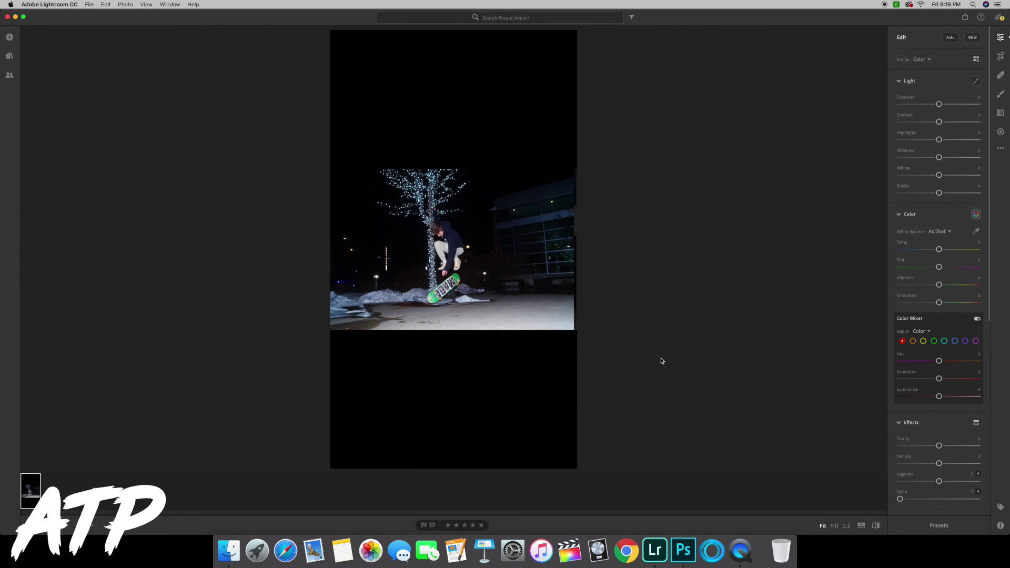
Step: Apply the Vintage 06 profile at reduced amount and compare it with the original
click(922, 59)
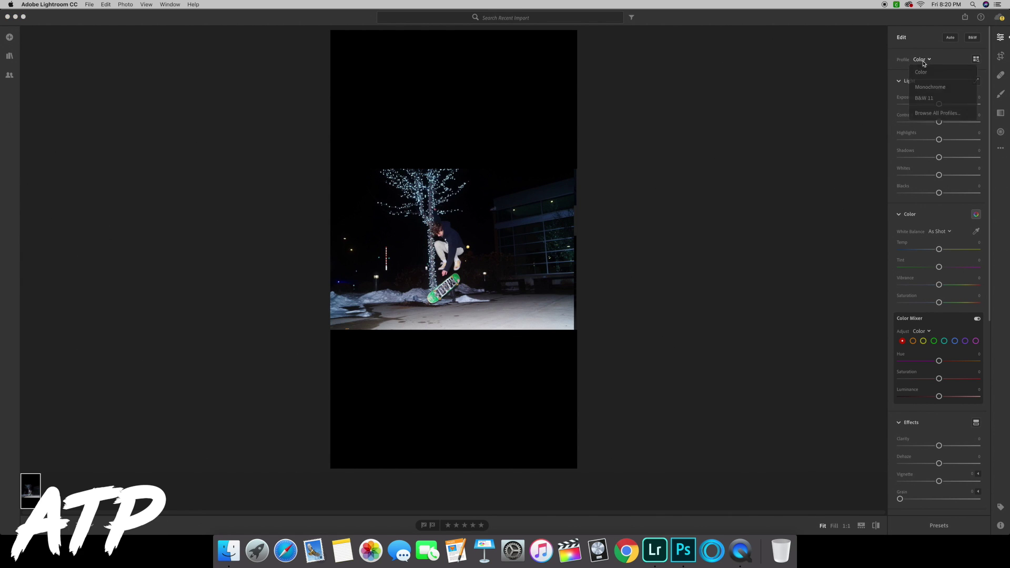
click(937, 114)
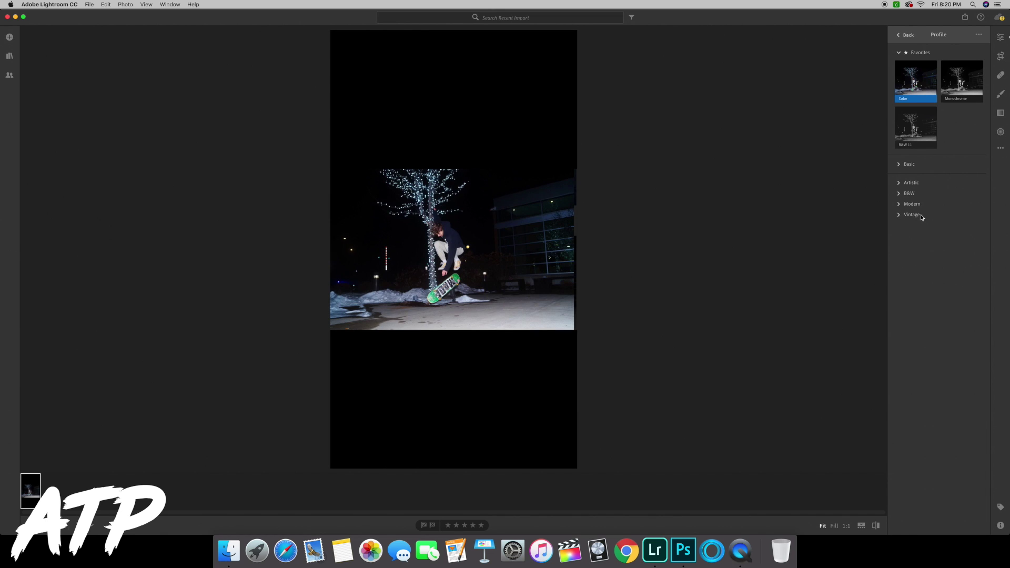
click(920, 216)
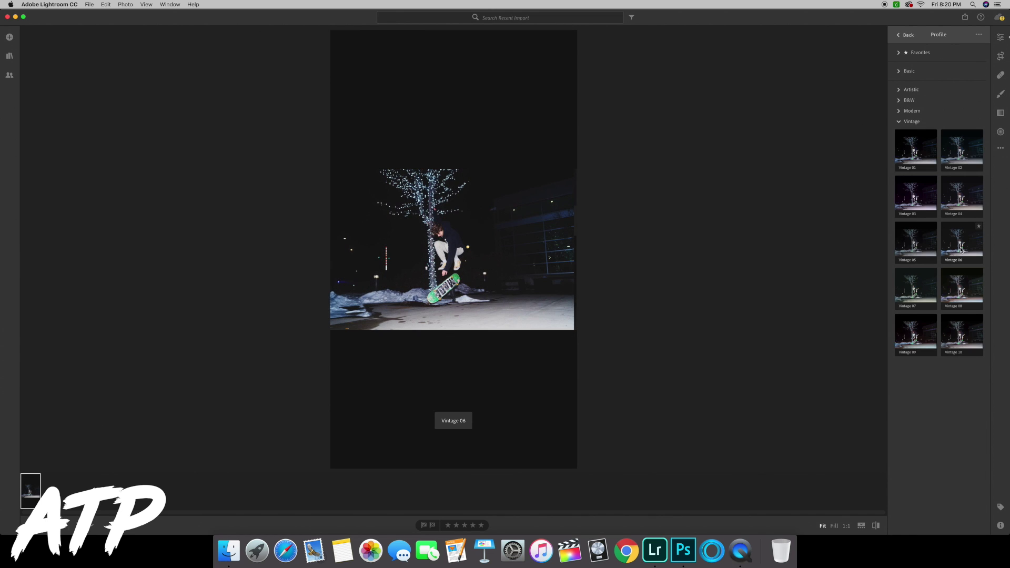
click(961, 250)
drag(939, 278, 917, 279)
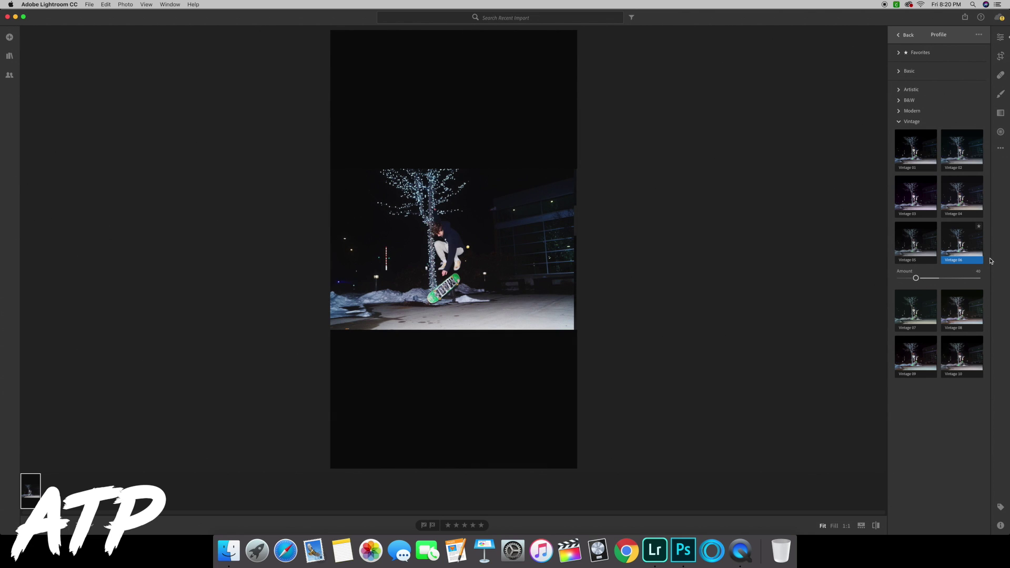
key(backslash)
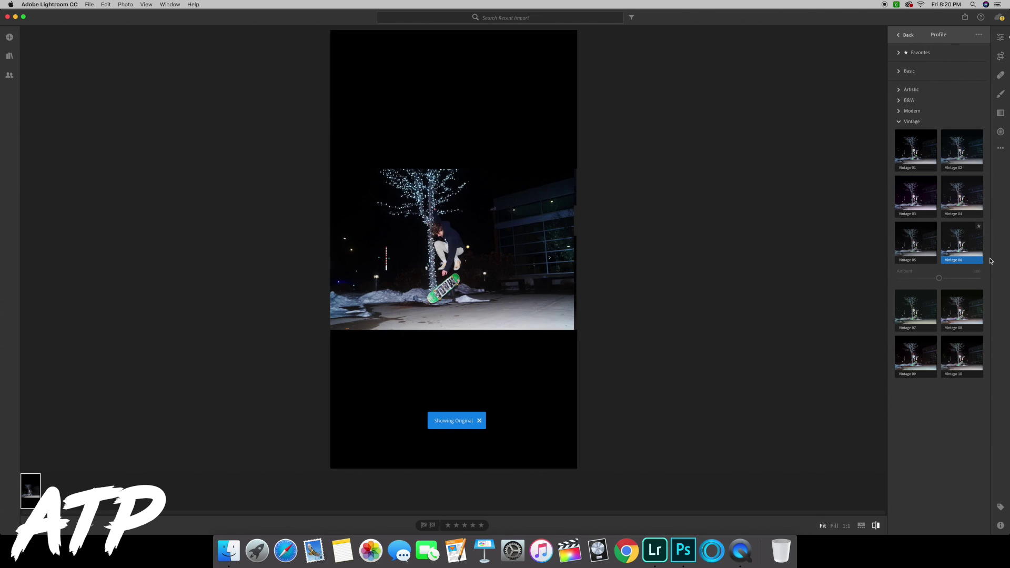
key(backslash)
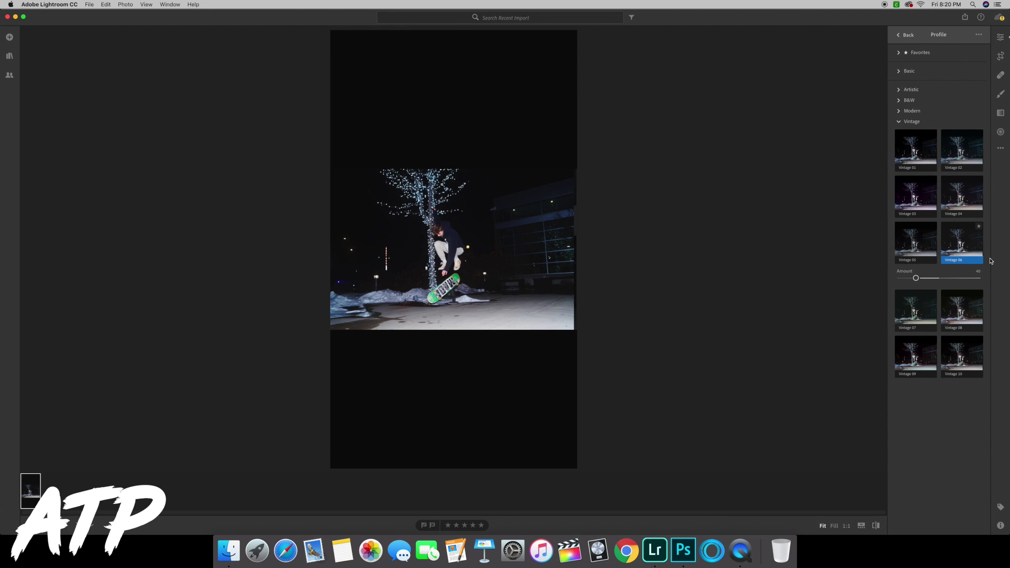
Step: Save the edited photo as a full-size JPEG to Documents, then switch to the Photoshop cover
right_click(33, 493)
click(67, 451)
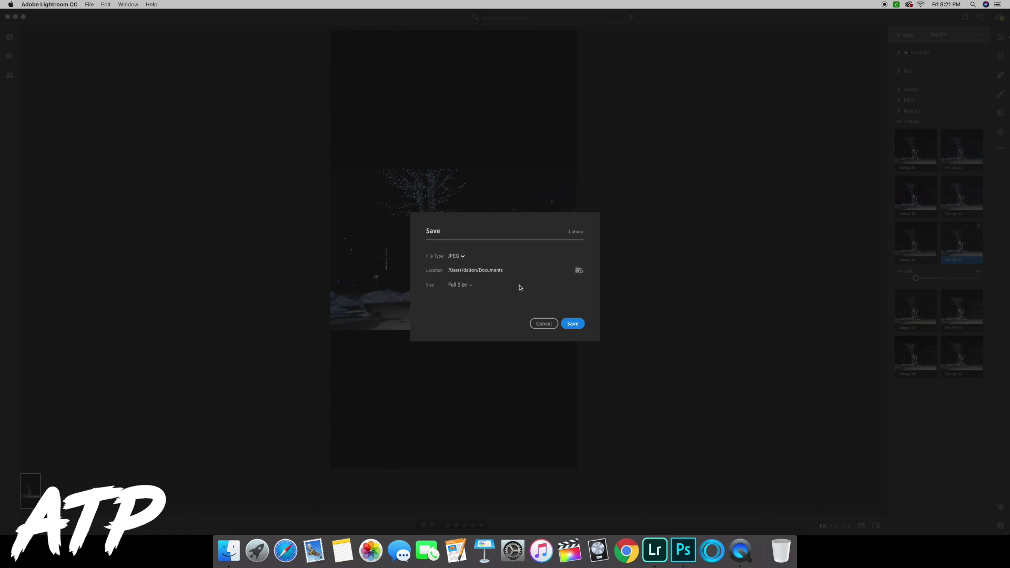
click(573, 323)
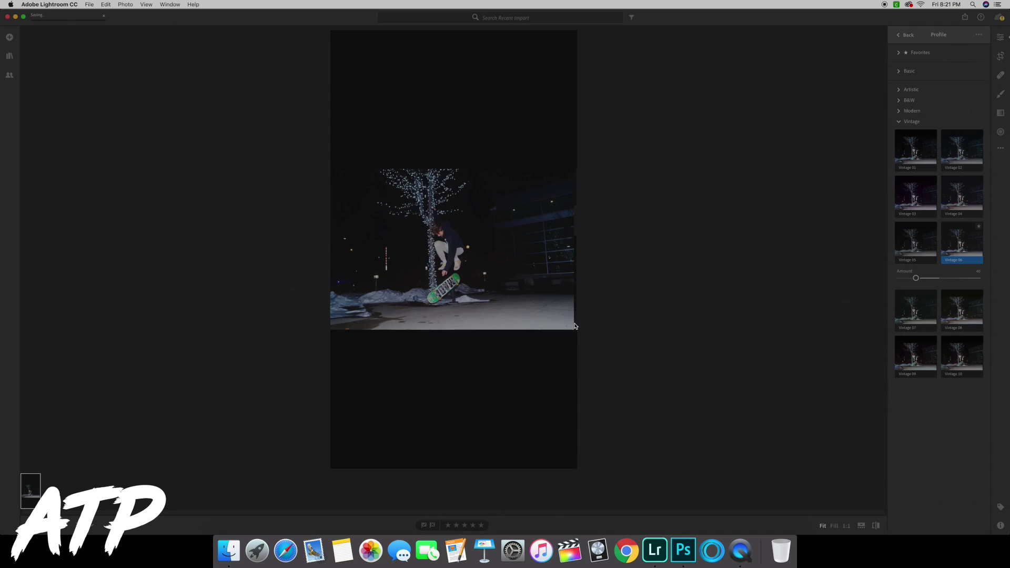
click(687, 550)
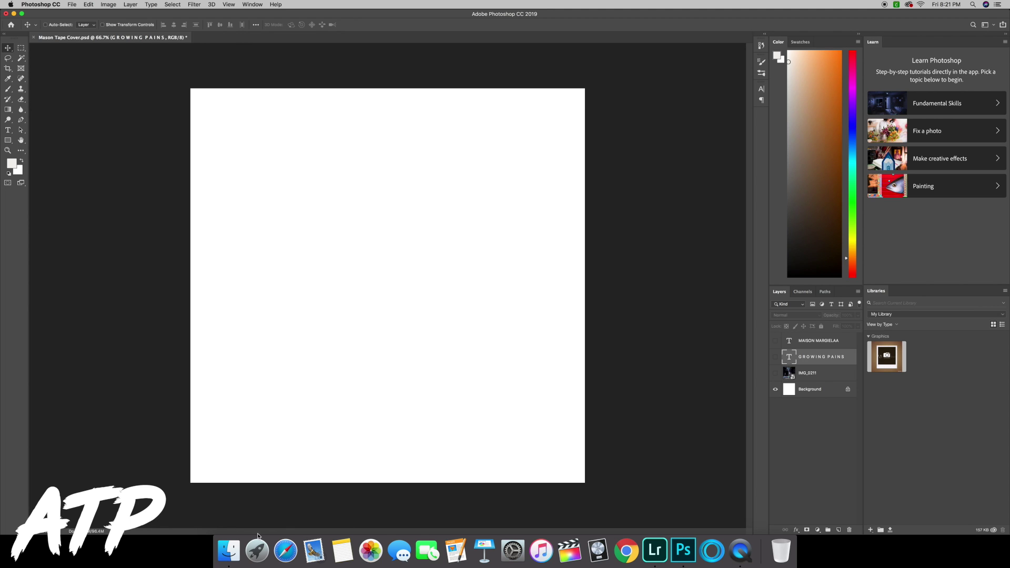
Step: Drag IMG_0211.jpg from the Documents folder onto the cover canvas
click(229, 551)
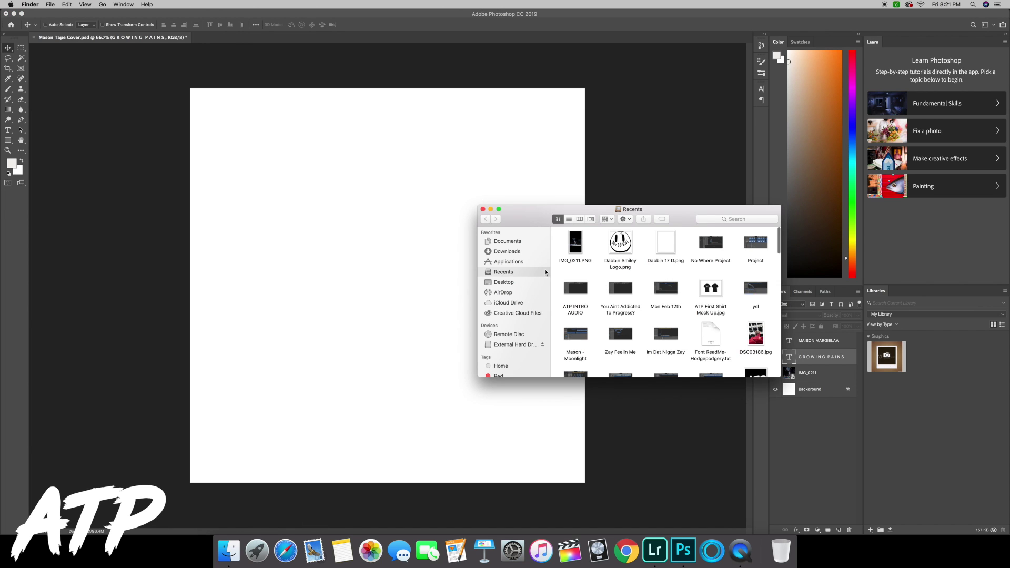
click(507, 241)
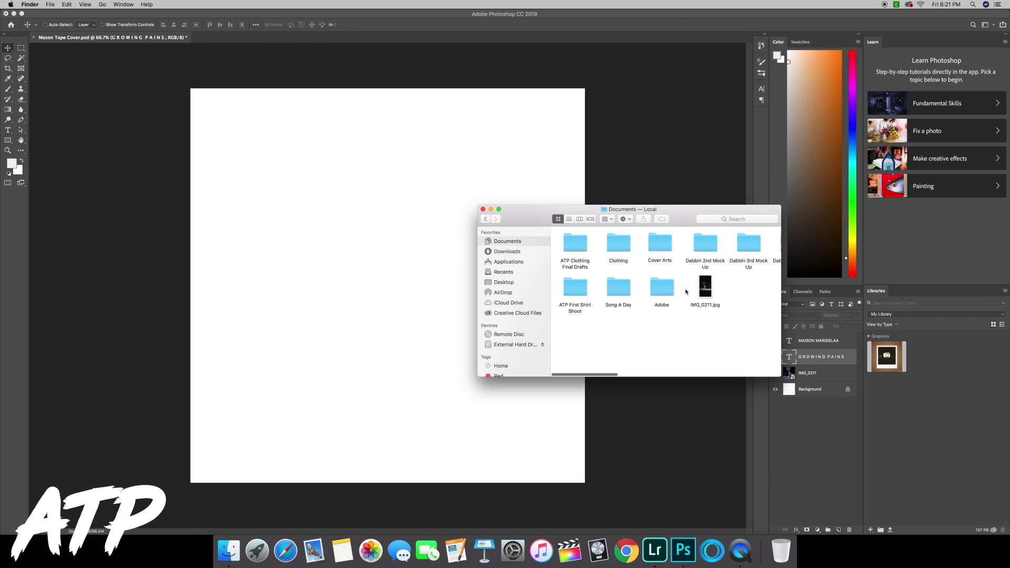
click(700, 288)
drag(700, 288, 410, 274)
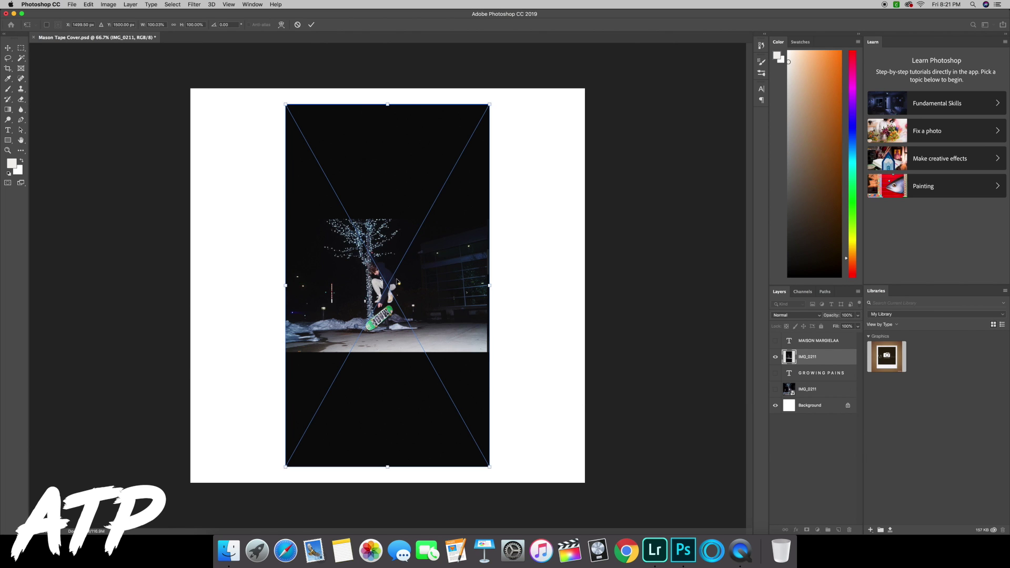
Step: Move and scale the placed photo to about 226% so it spans the canvas width
drag(398, 299, 294, 172)
drag(387, 335, 747, 563)
drag(459, 330, 443, 220)
drag(584, 528, 592, 565)
key(Return)
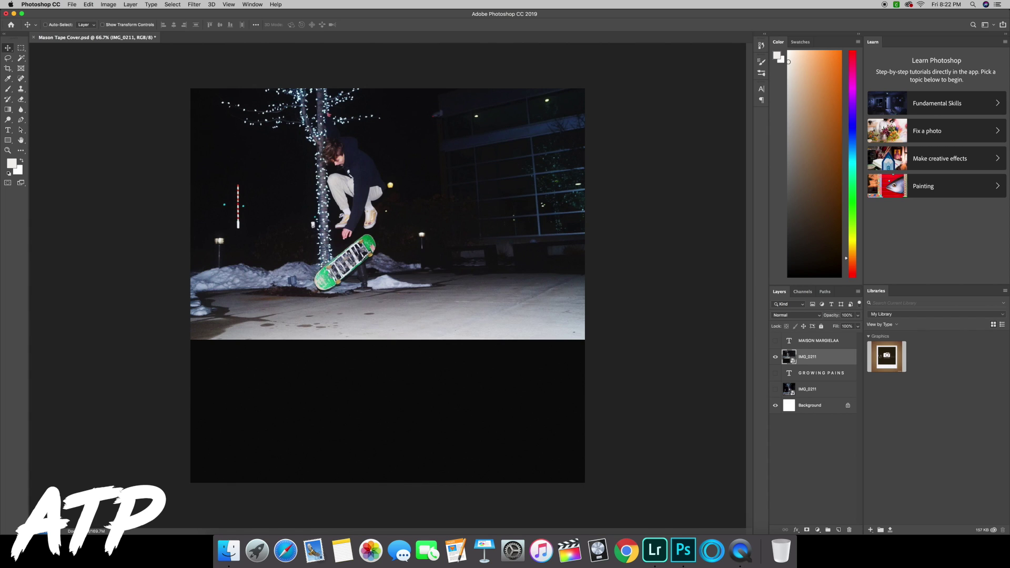
key(super+minus)
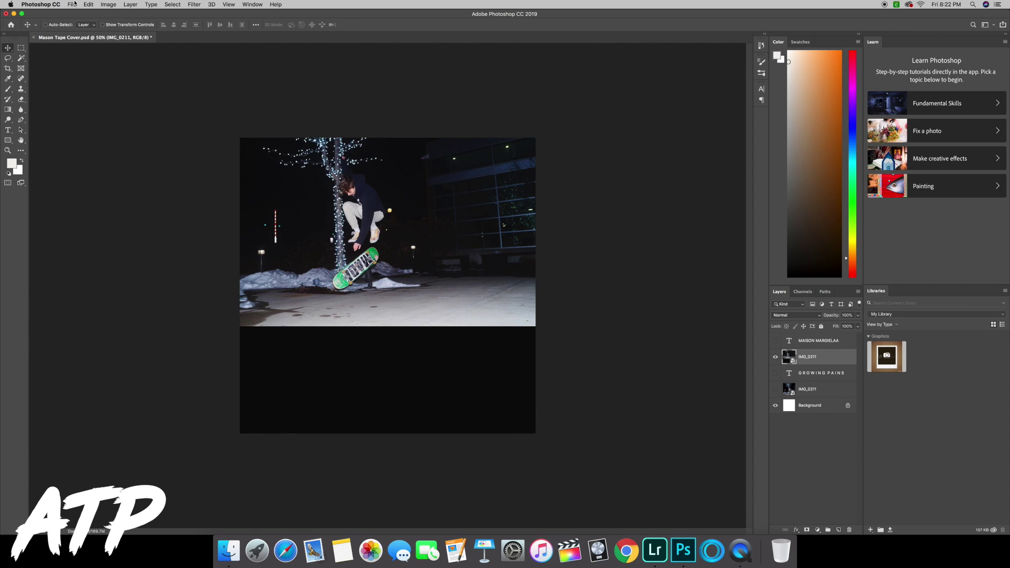
Step: Free-transform IMG_0211 to about 305% so it overfills the canvas, then zoom to 66%
click(88, 4)
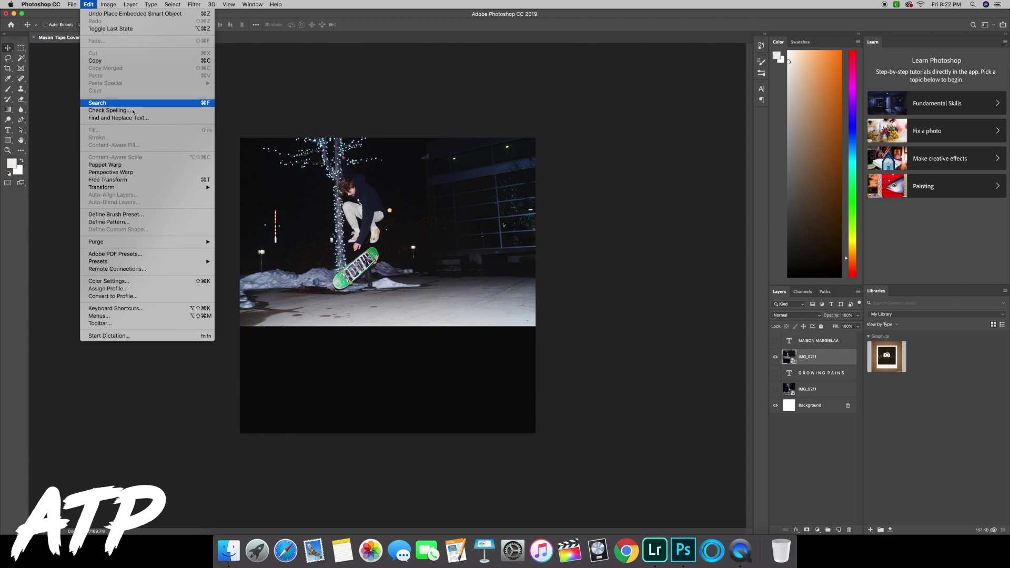
click(145, 182)
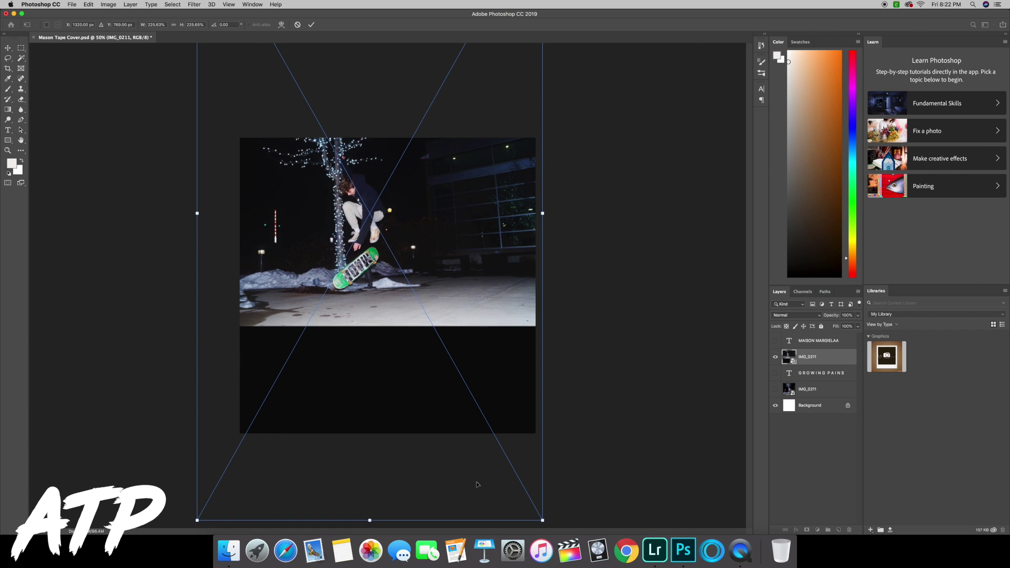
drag(544, 521, 639, 567)
key(super+minus)
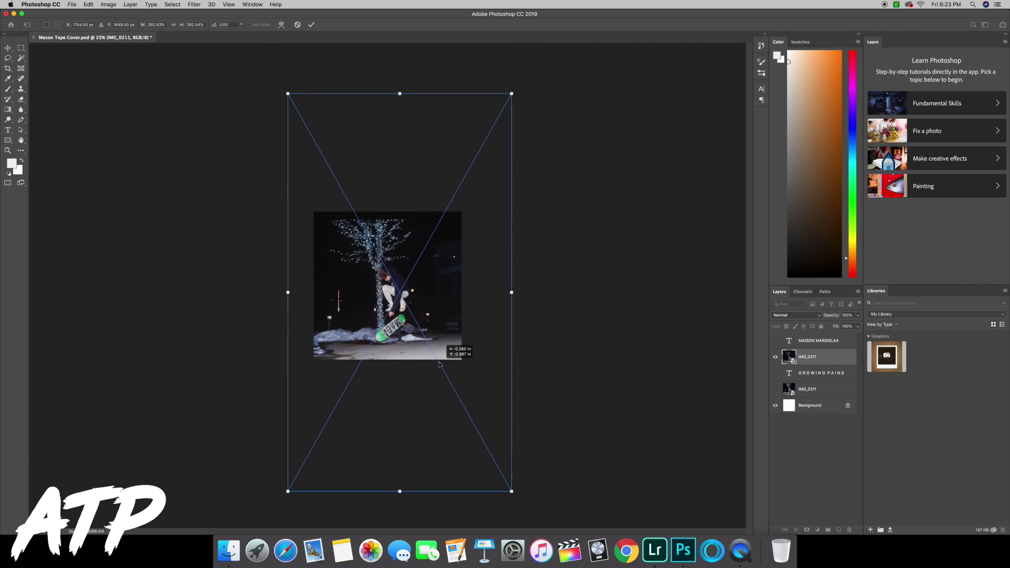
drag(430, 350, 441, 362)
drag(505, 480, 514, 497)
drag(481, 454, 473, 442)
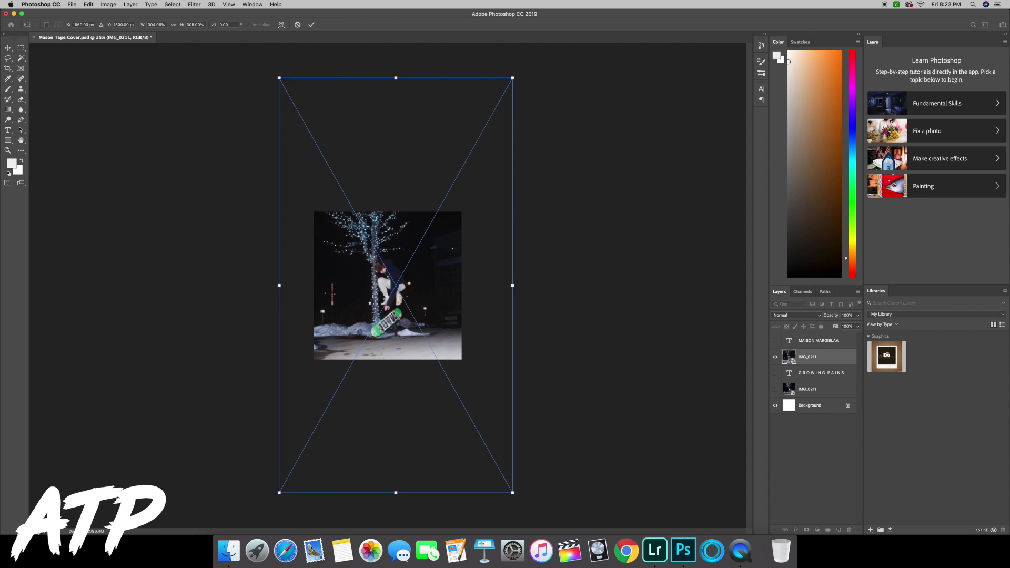
key(Return)
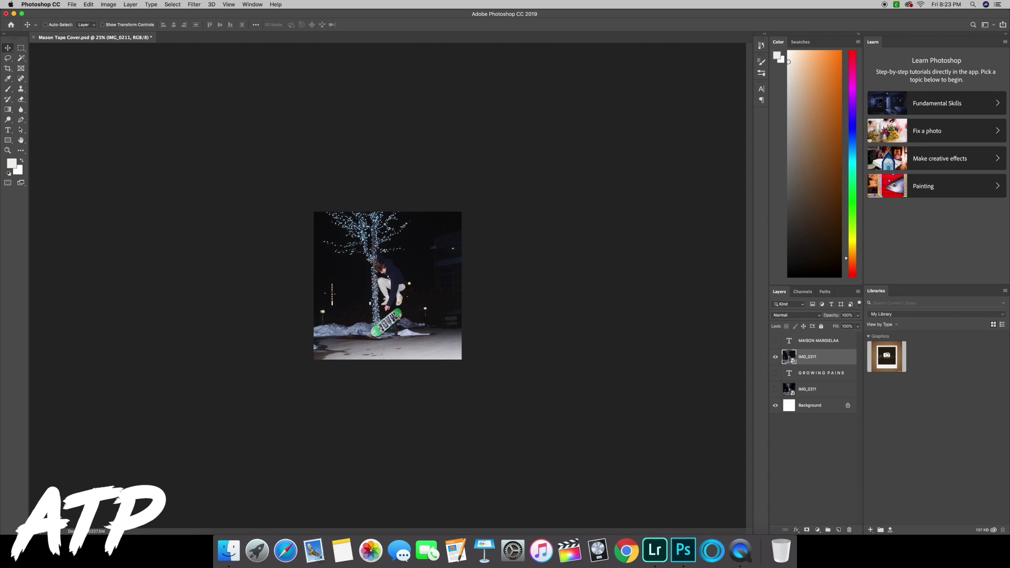
key(super+equal)
key(super+equal)
key(super+equal)
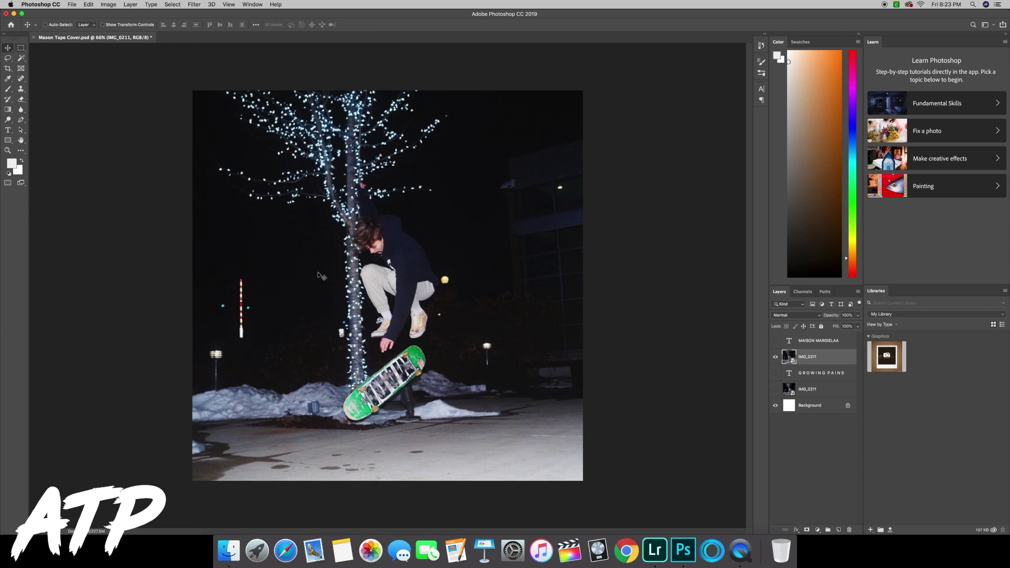
Step: Nudge the photo right and rotate it slightly to straighten the scene
drag(341, 293, 365, 307)
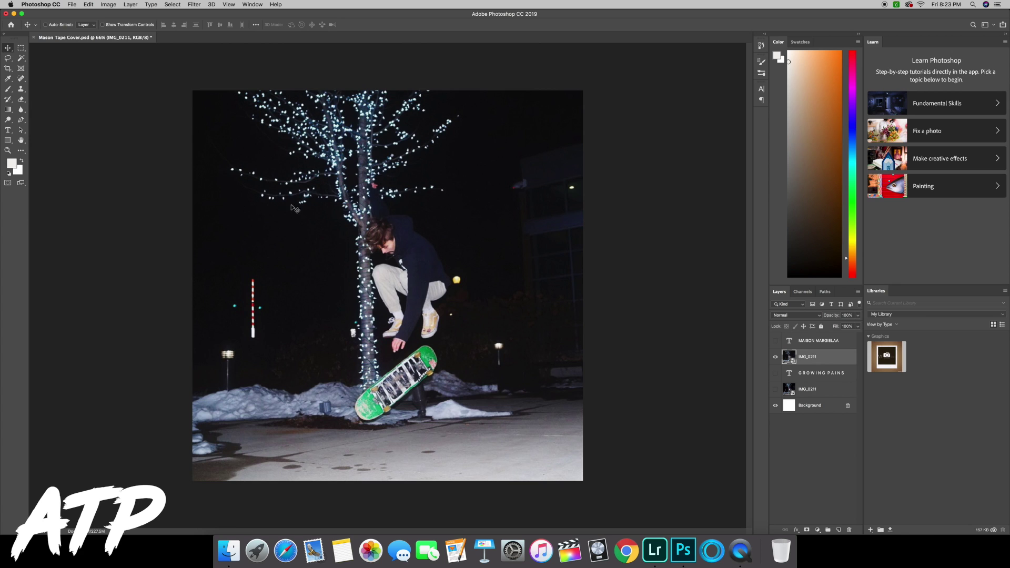
click(89, 4)
mouse_move(158, 187)
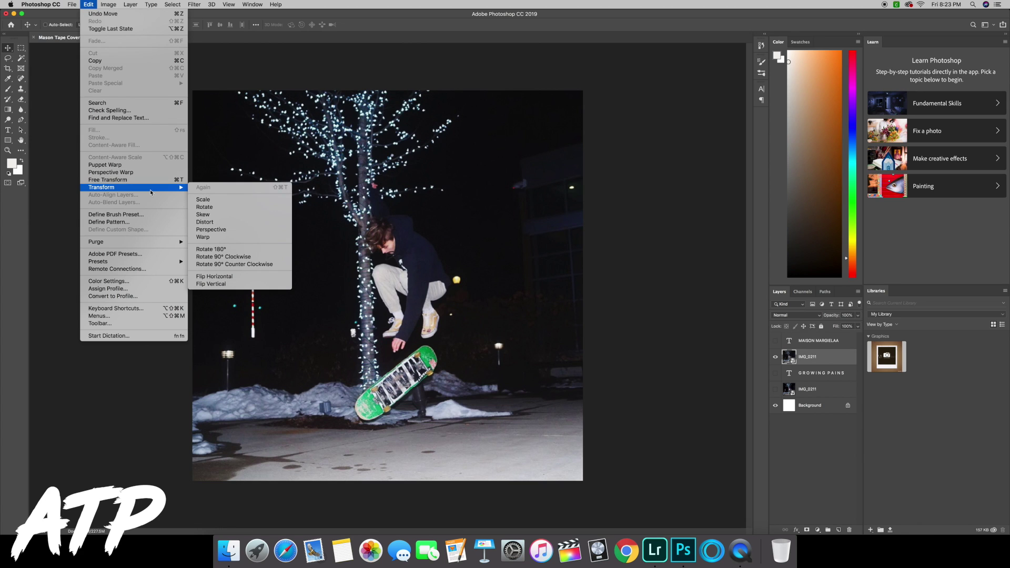
click(226, 209)
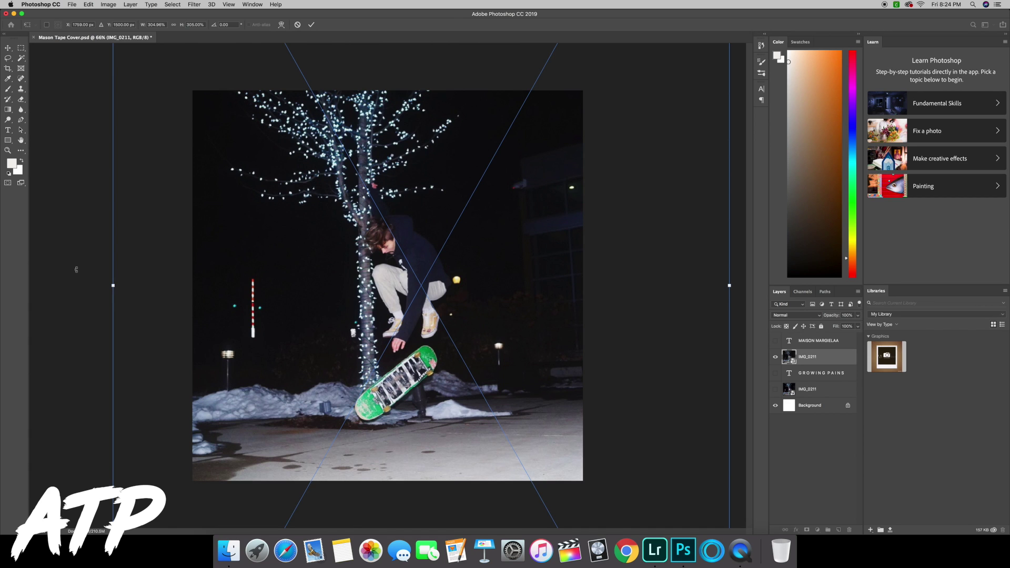
drag(76, 269, 78, 264)
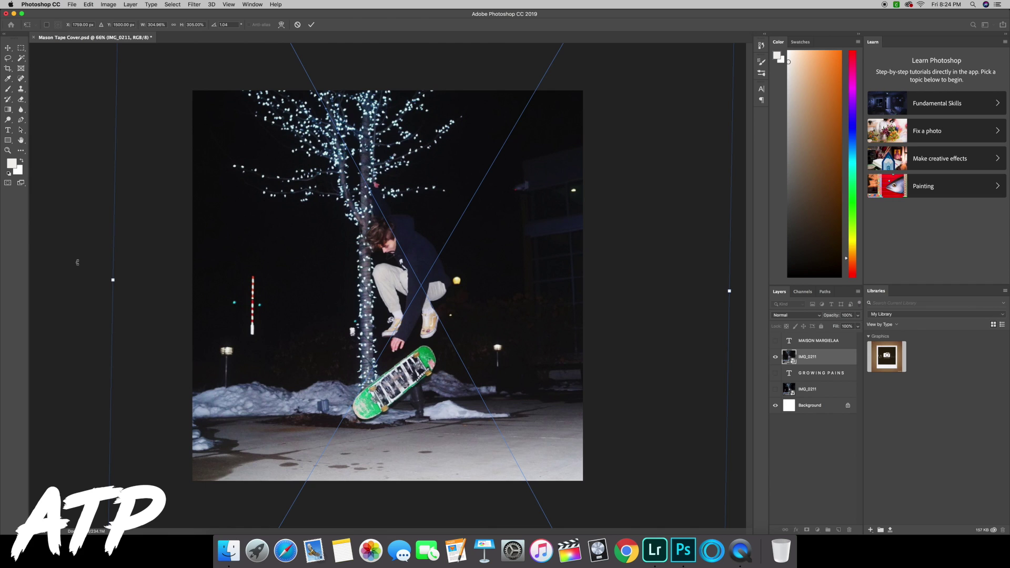
click(311, 25)
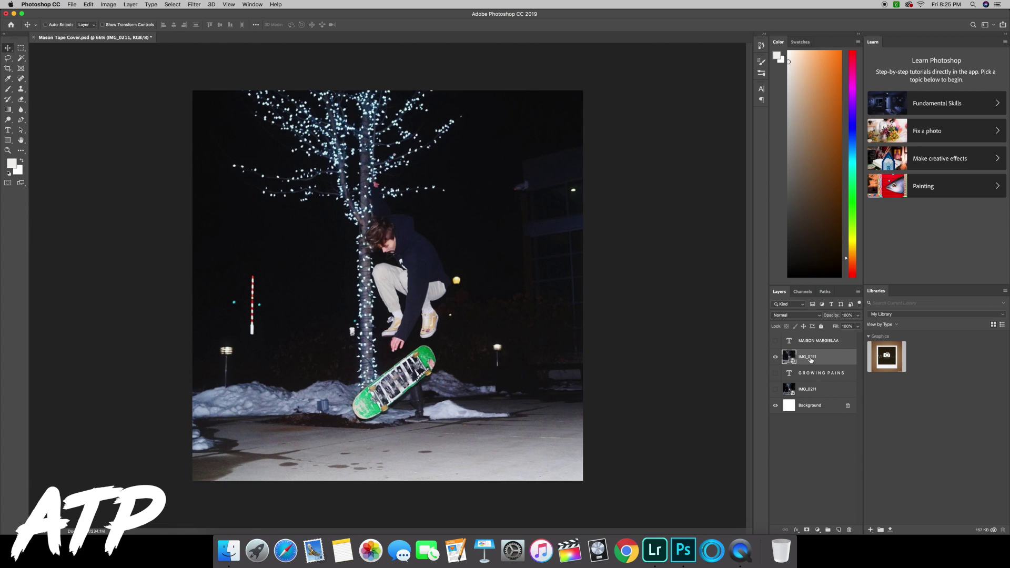
Step: Move IMG_0211 below GROWING PAINS and make both text layers visible
drag(811, 360, 809, 382)
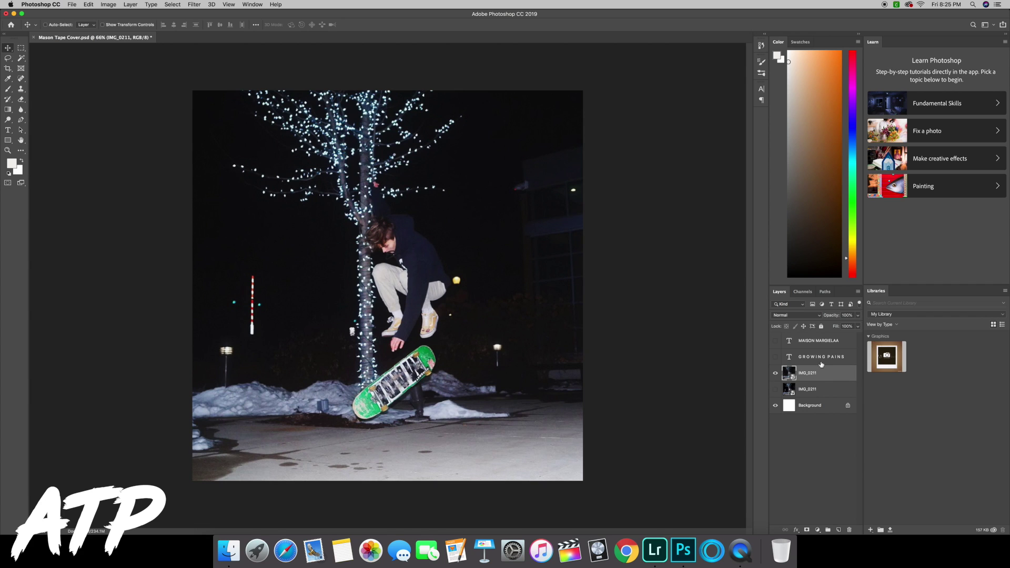
click(815, 358)
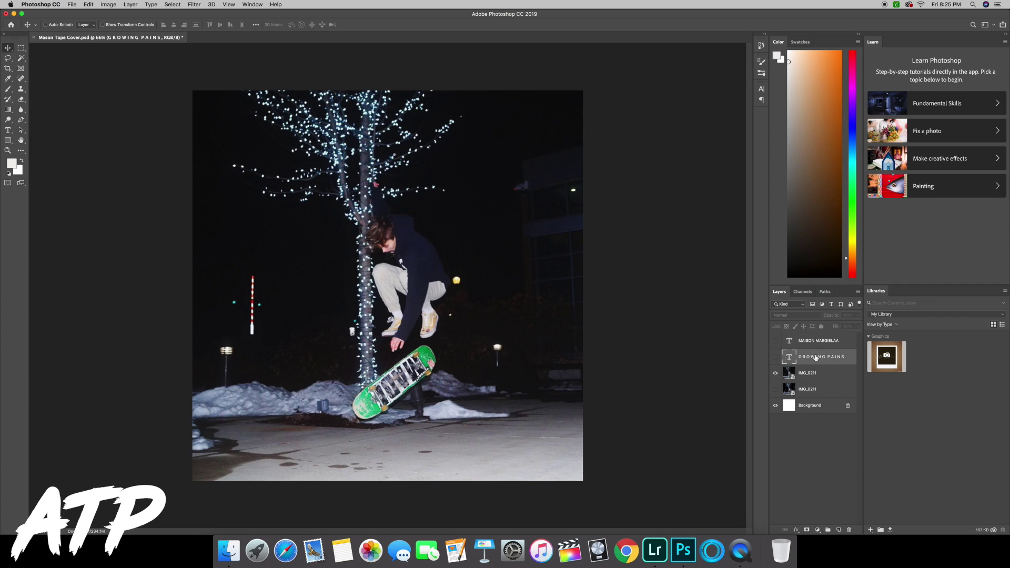
click(775, 357)
click(775, 341)
Step: Edit and commit the MAISON MARGIELAA text, then select the GROWING PAINS layer
click(819, 341)
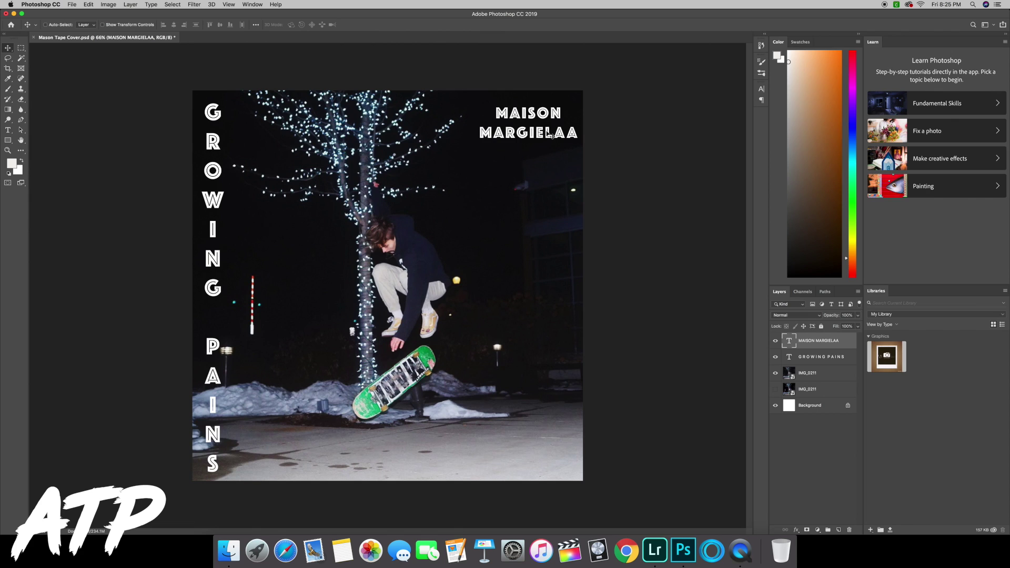
double_click(551, 135)
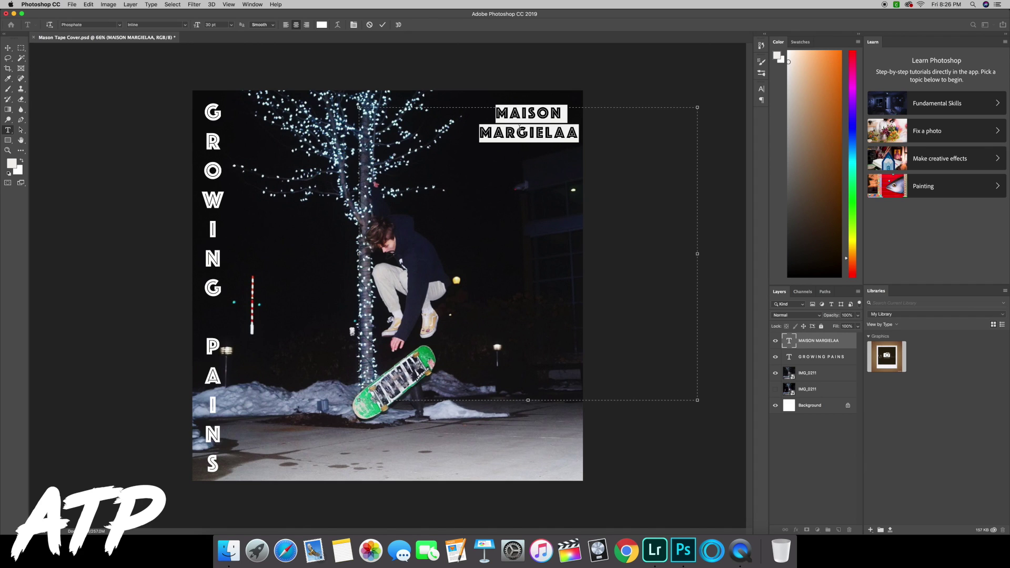
click(384, 26)
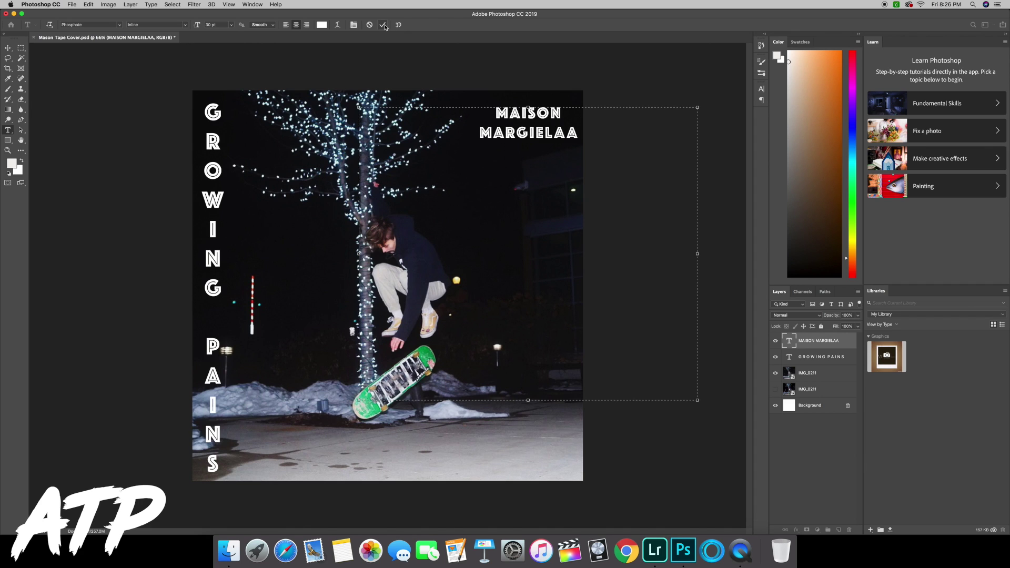
key(v)
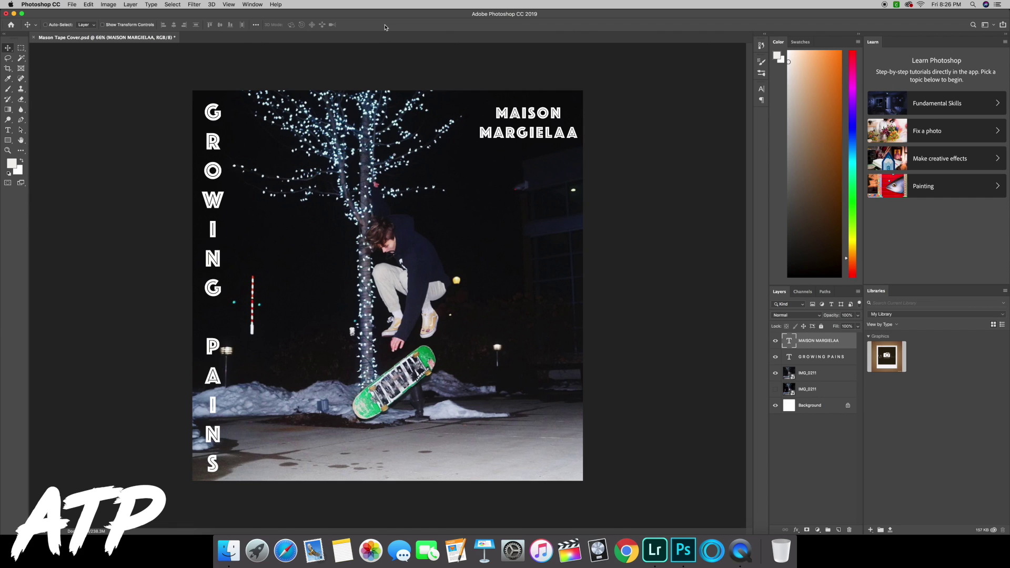
click(817, 361)
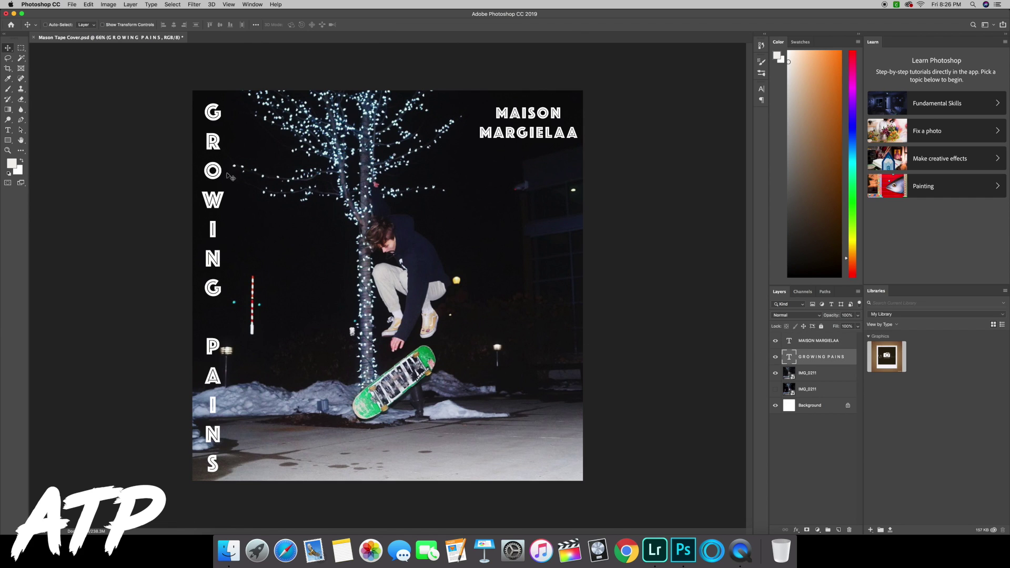
double_click(211, 168)
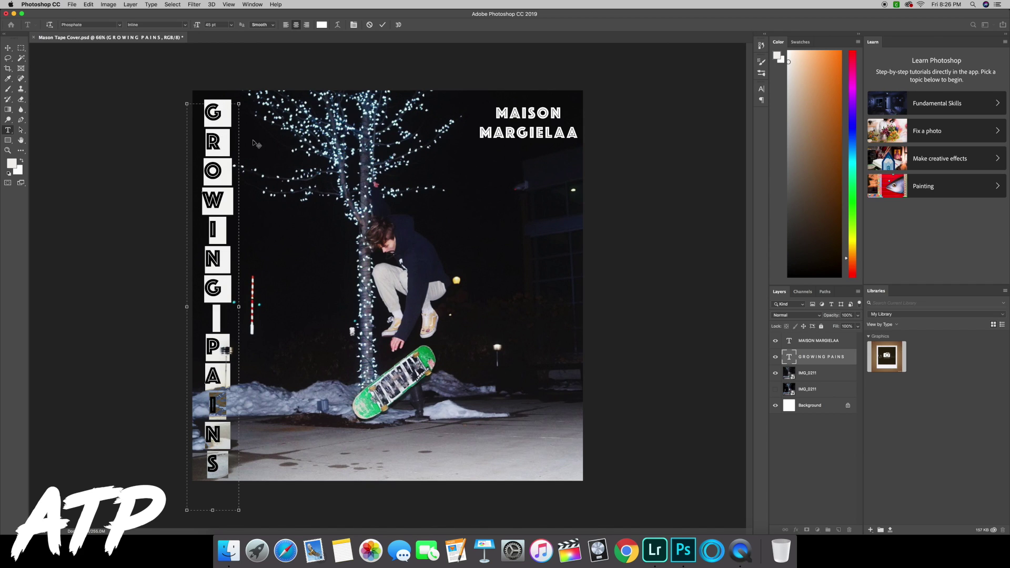
key(super+Return)
key(v)
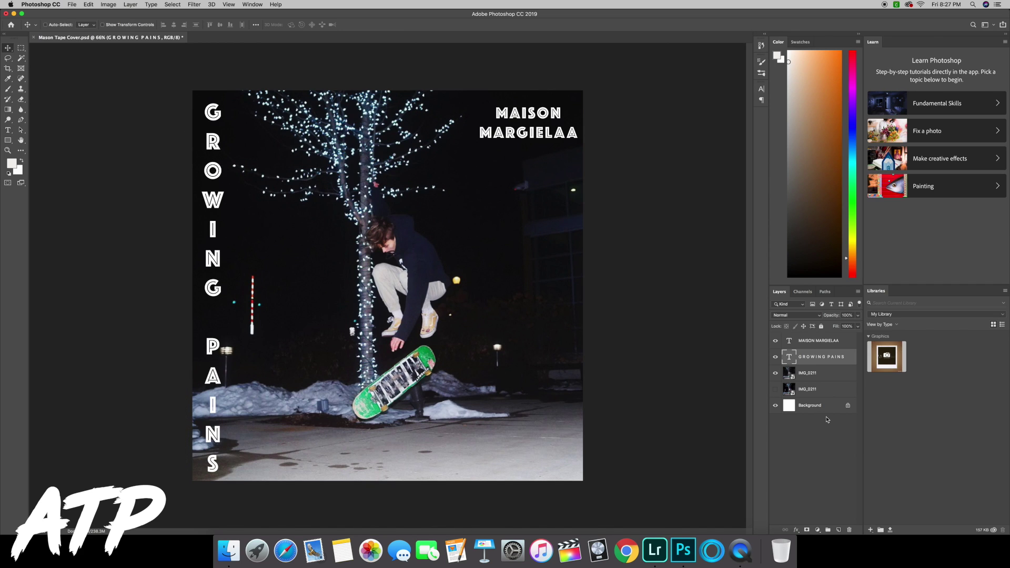